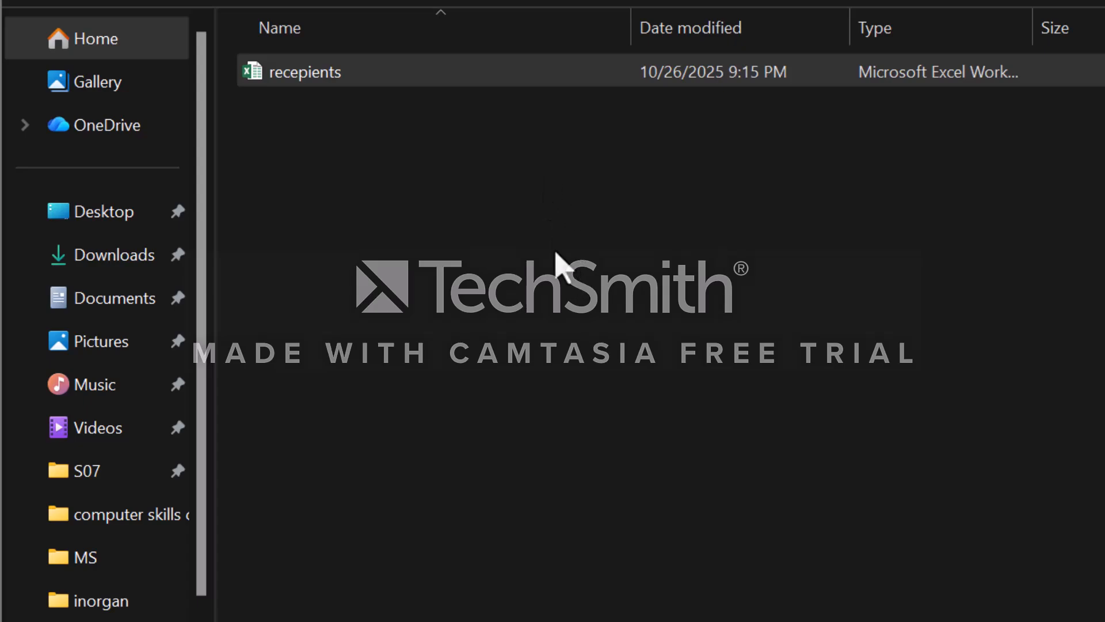
Open the recepients workbook, dismiss the activation wizard and reposition the workbook window.
{"action": "left_click", "coordinate": [570, 68]}
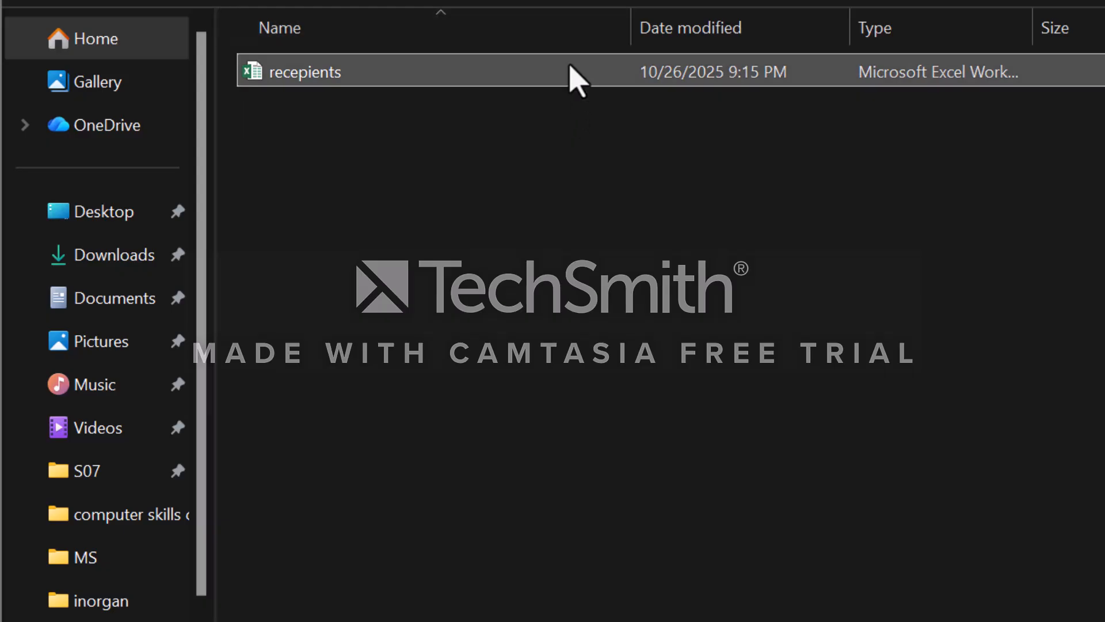
{"action": "double_click", "coordinate": [570, 68]}
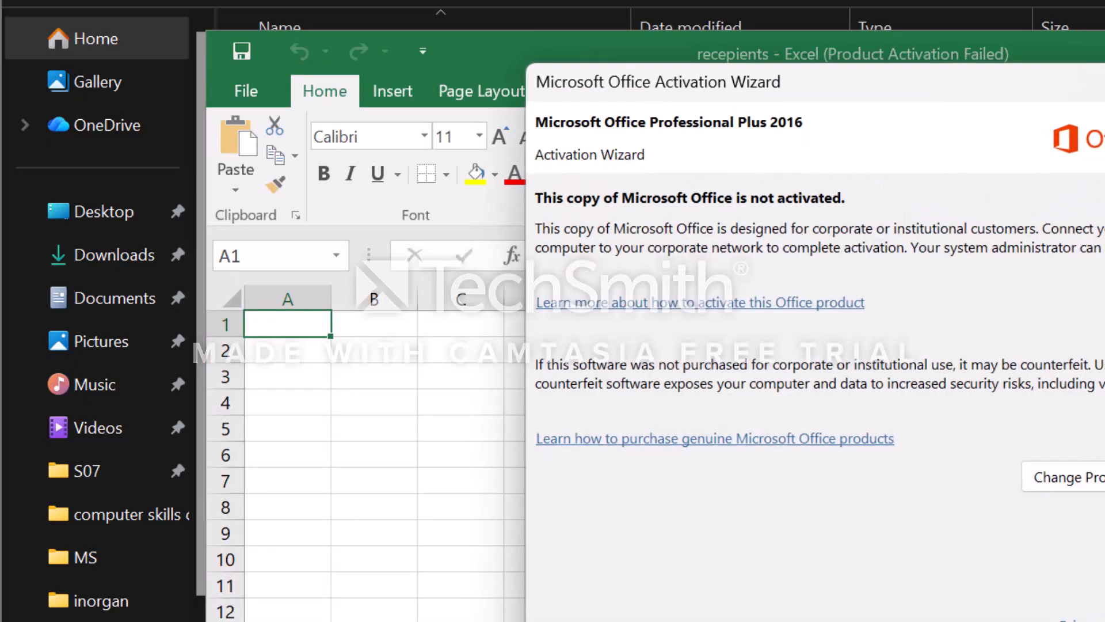
{"action": "left_click", "coordinate": [1104, 82]}
{"action": "left_click_drag", "start_coordinate": [1026, 51], "coordinate": [0, 0]}
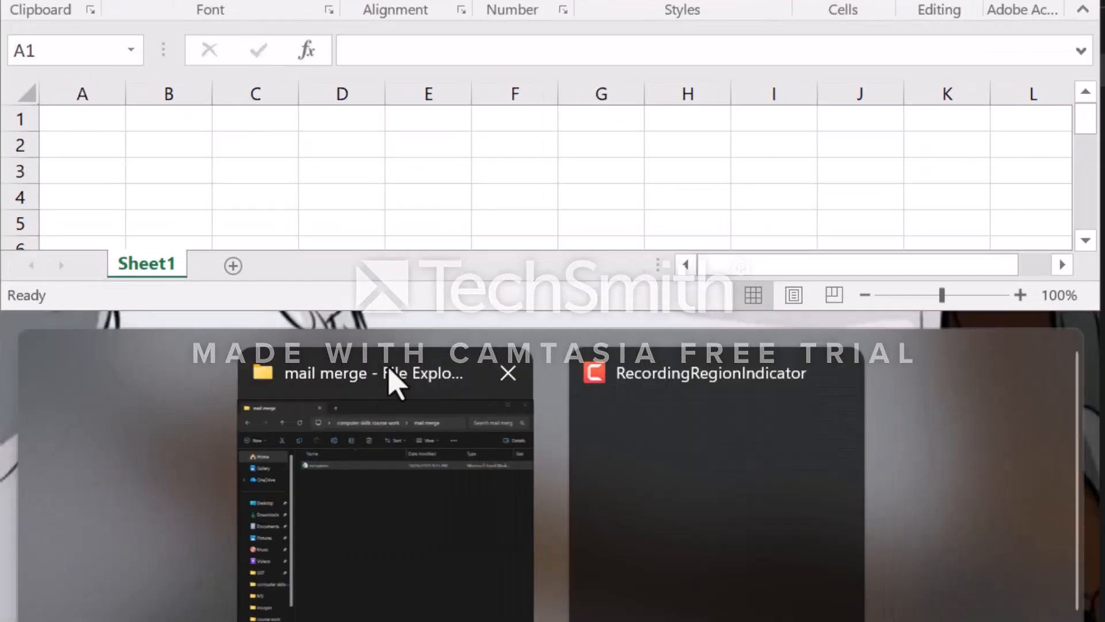
{"action": "left_click_drag", "start_coordinate": [437, 314], "coordinate": [472, 621]}
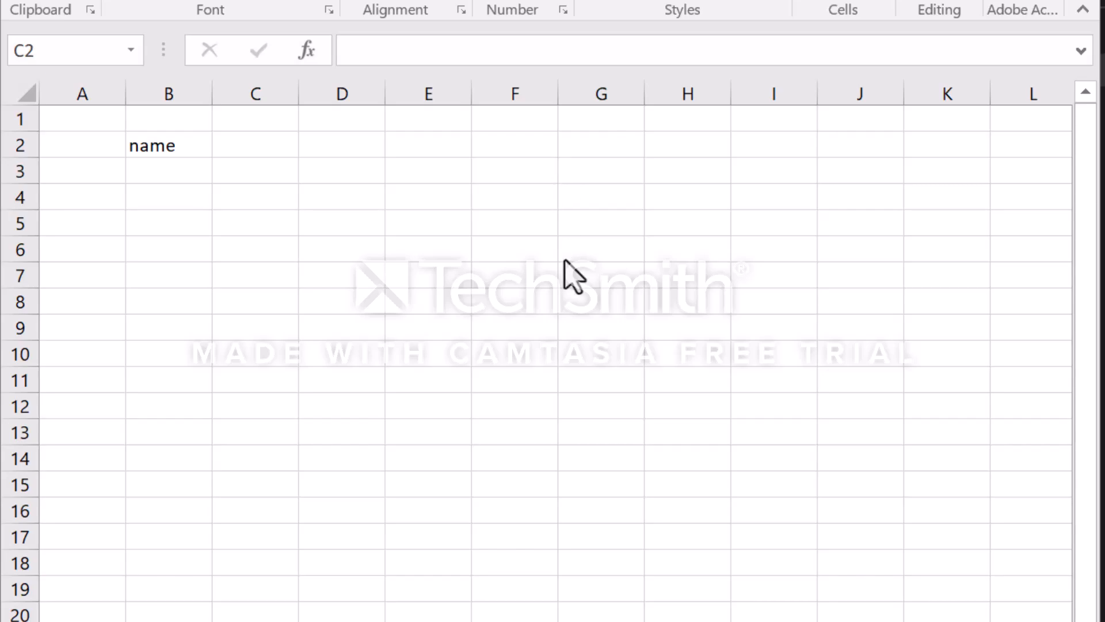
Enter the column headings "address" in C2 and "email" in D2, beside the name heading.
{"action": "type", "text": "address"}
{"action": "key", "text": "Tab"}
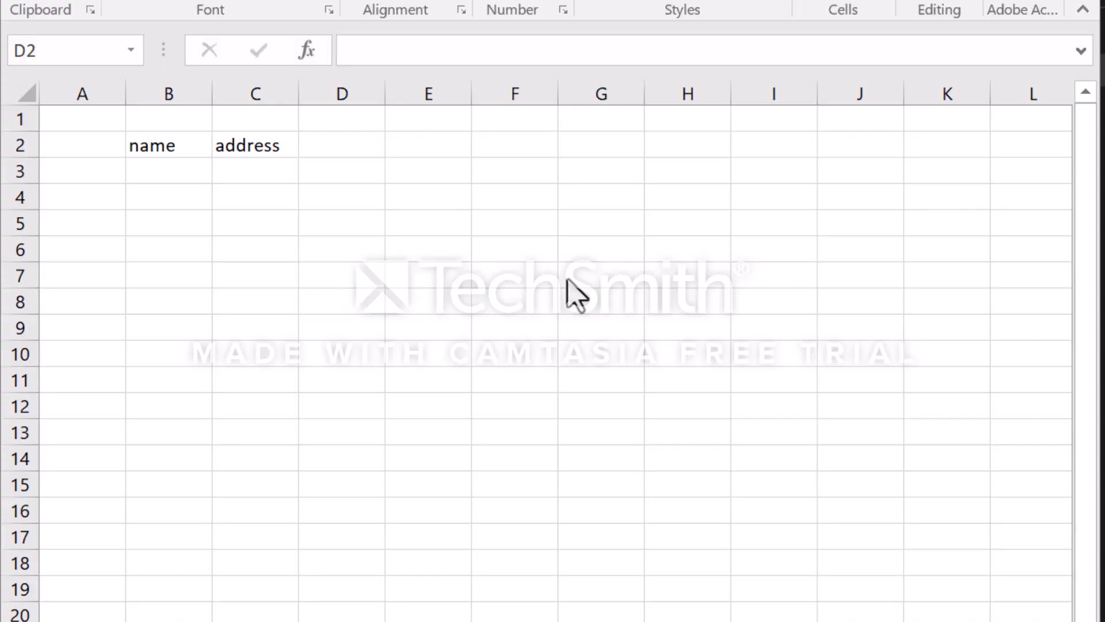
{"action": "type", "text": "email"}
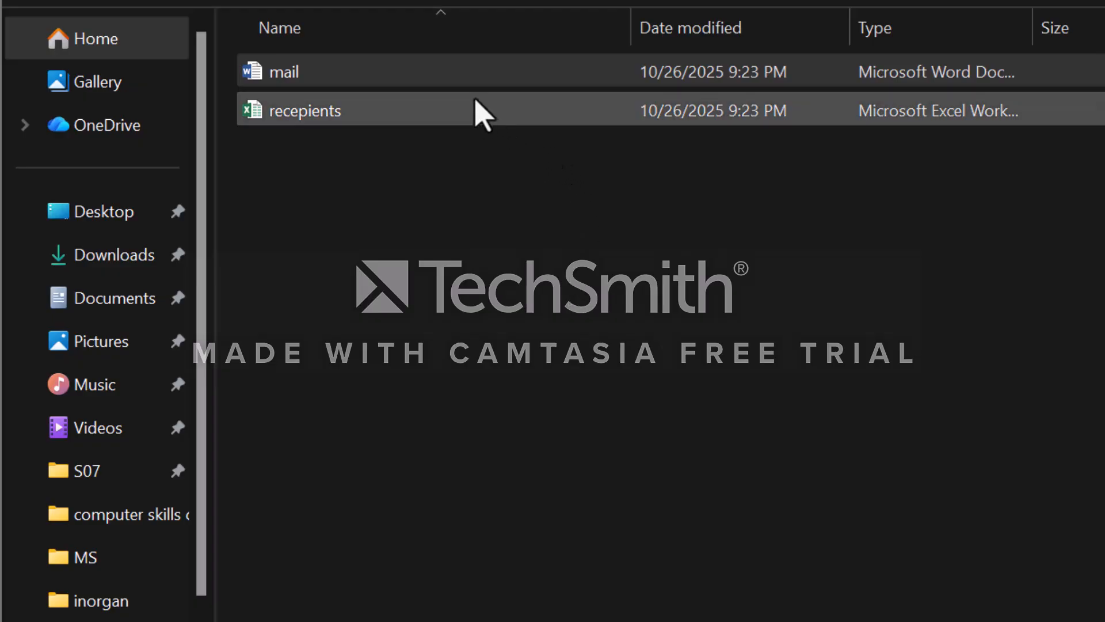
Open the mail document in Word and start a mail merge of the Letters type.
{"action": "left_click", "coordinate": [474, 73]}
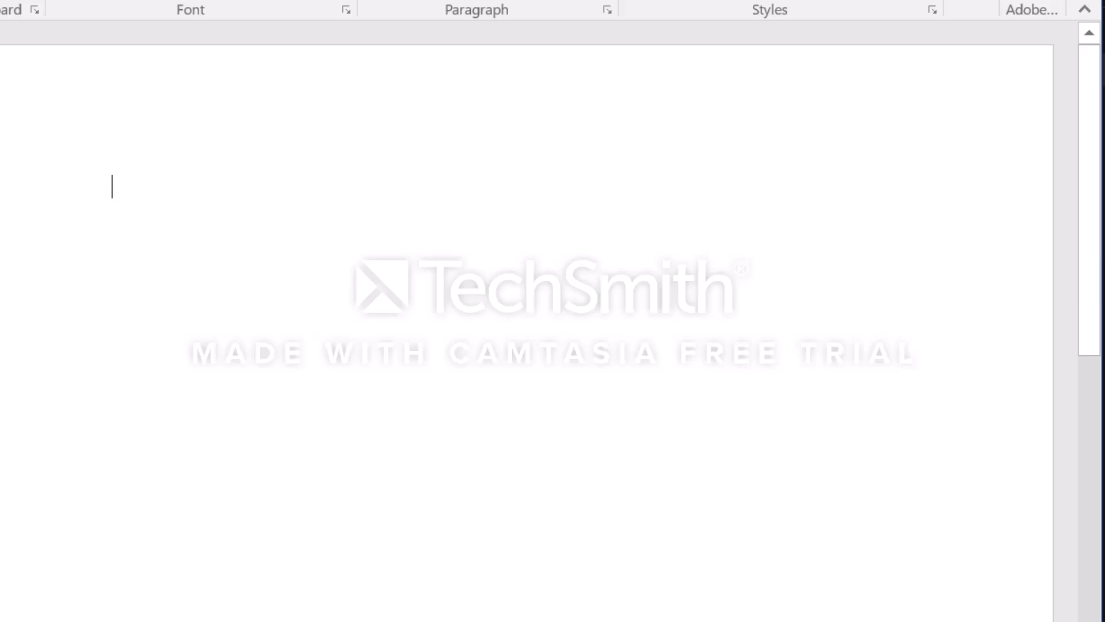
{"action": "left_click", "coordinate": [379, 0]}
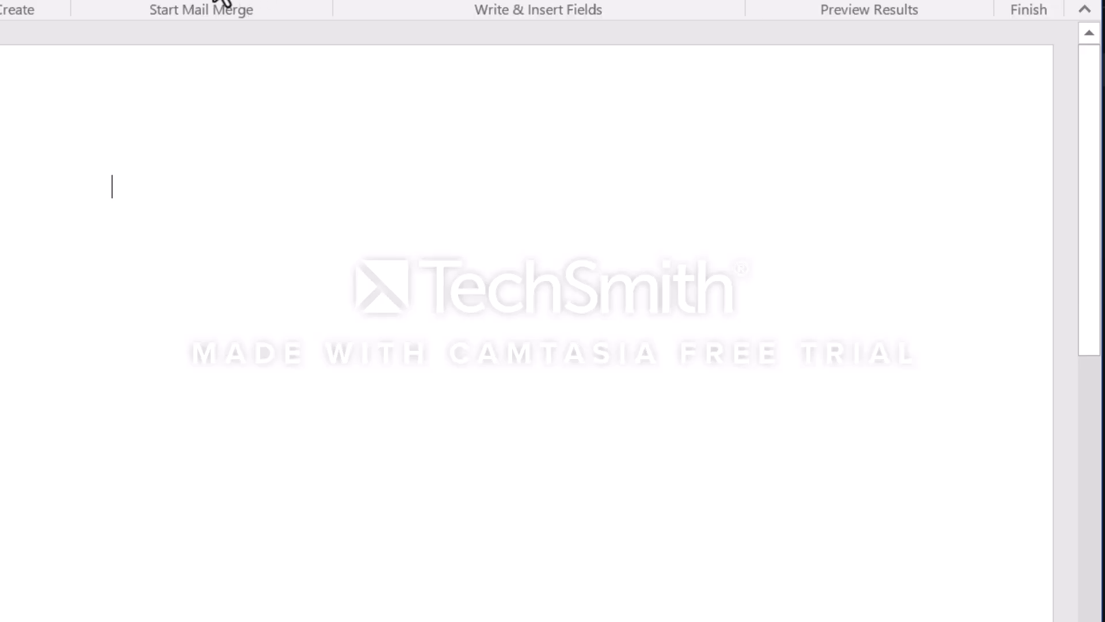
{"action": "left_click", "coordinate": [167, 0]}
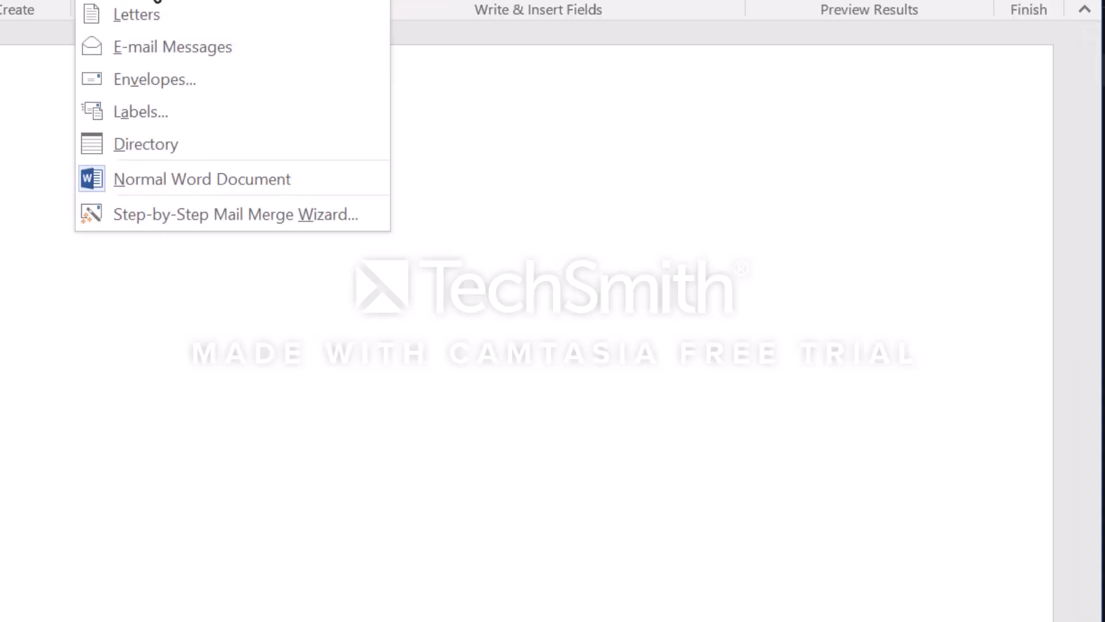
{"action": "left_click", "coordinate": [167, 17]}
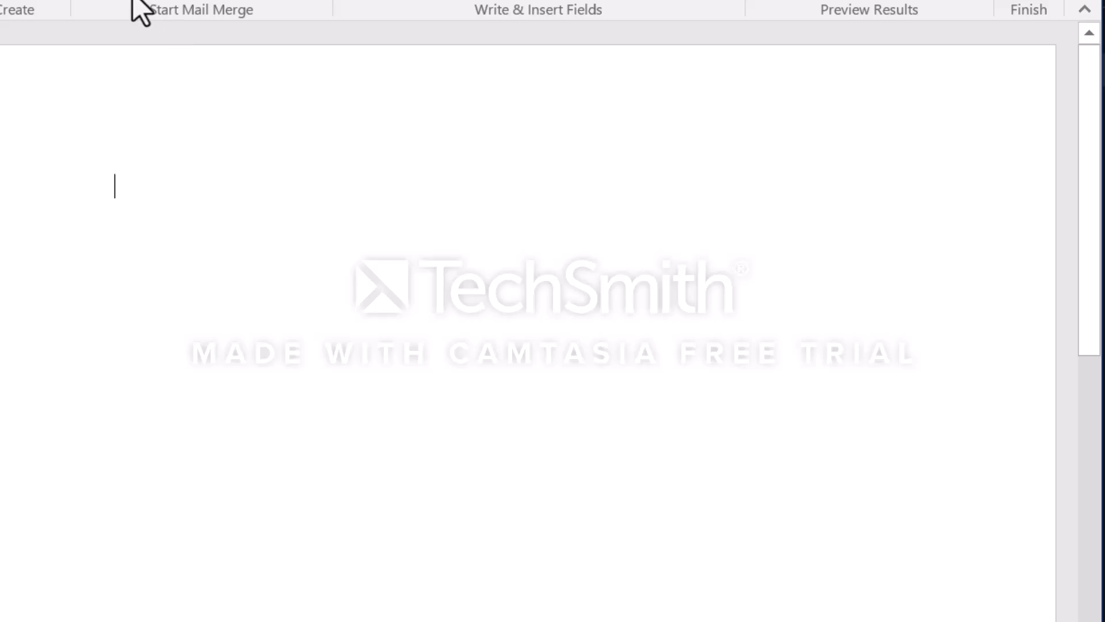
Reselect Letters as the merge type and right-align the empty first line.
{"action": "left_click", "coordinate": [134, 2]}
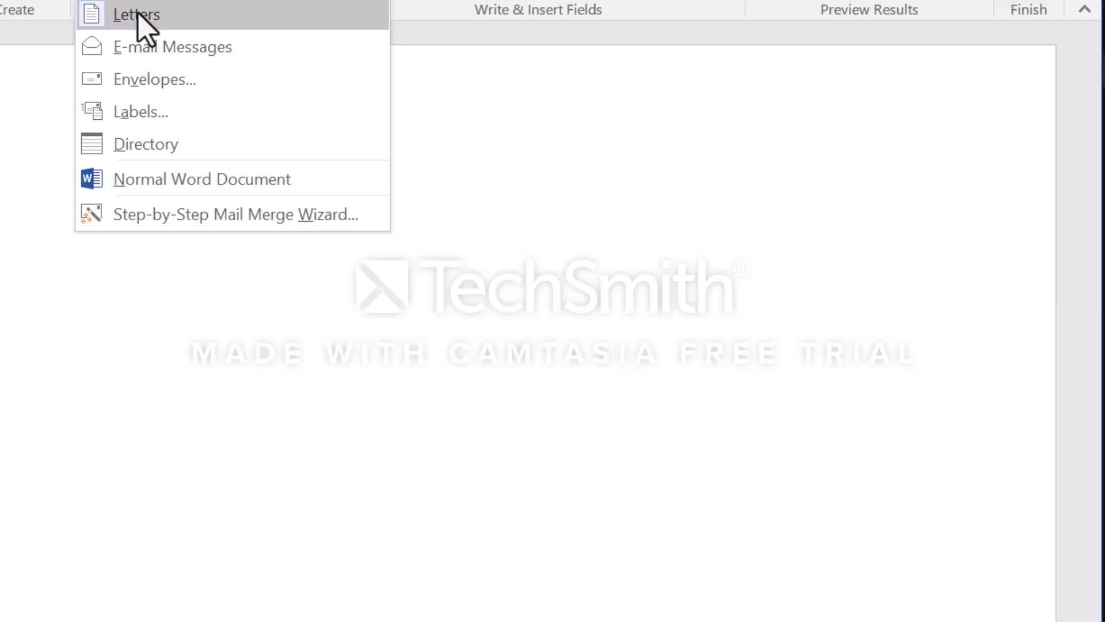
{"action": "left_click", "coordinate": [138, 13]}
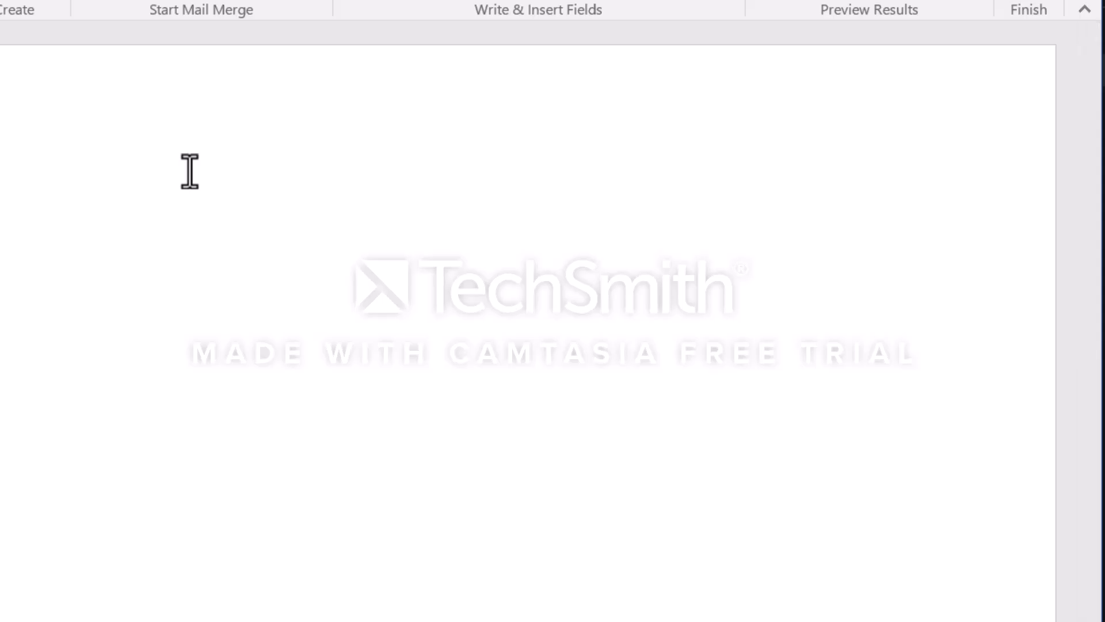
{"action": "key", "text": "ctrl+r"}
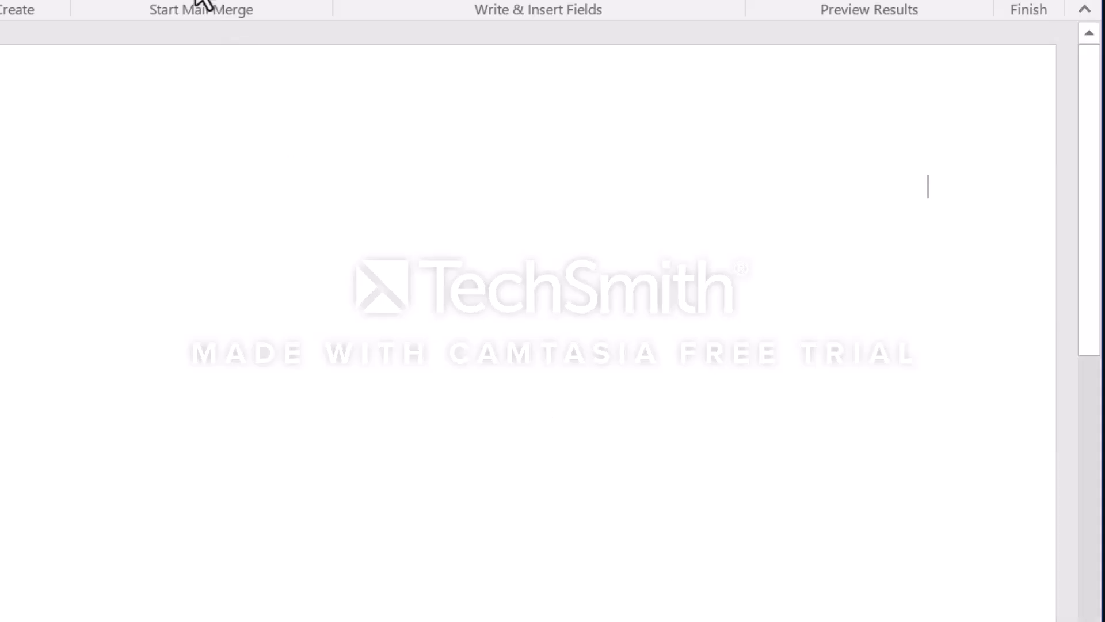
Use Sheet1$ of the recepients Excel file in the mail merge folder as the existing recipient list, and review its entries.
{"action": "left_click", "coordinate": [198, 1]}
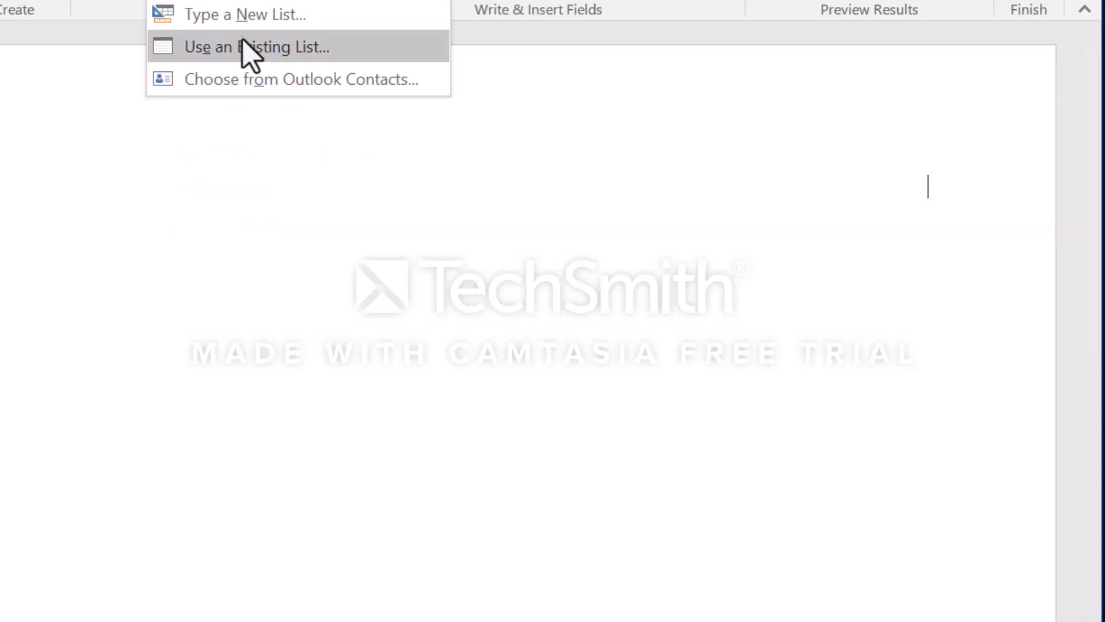
{"action": "left_click", "coordinate": [271, 55]}
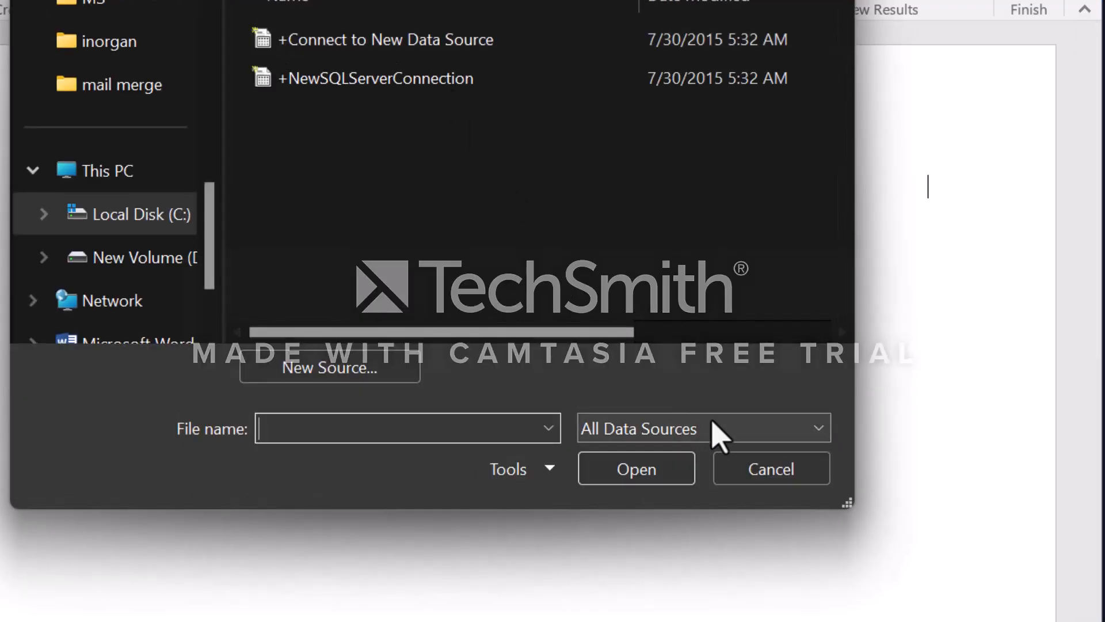
{"action": "left_click", "coordinate": [714, 426]}
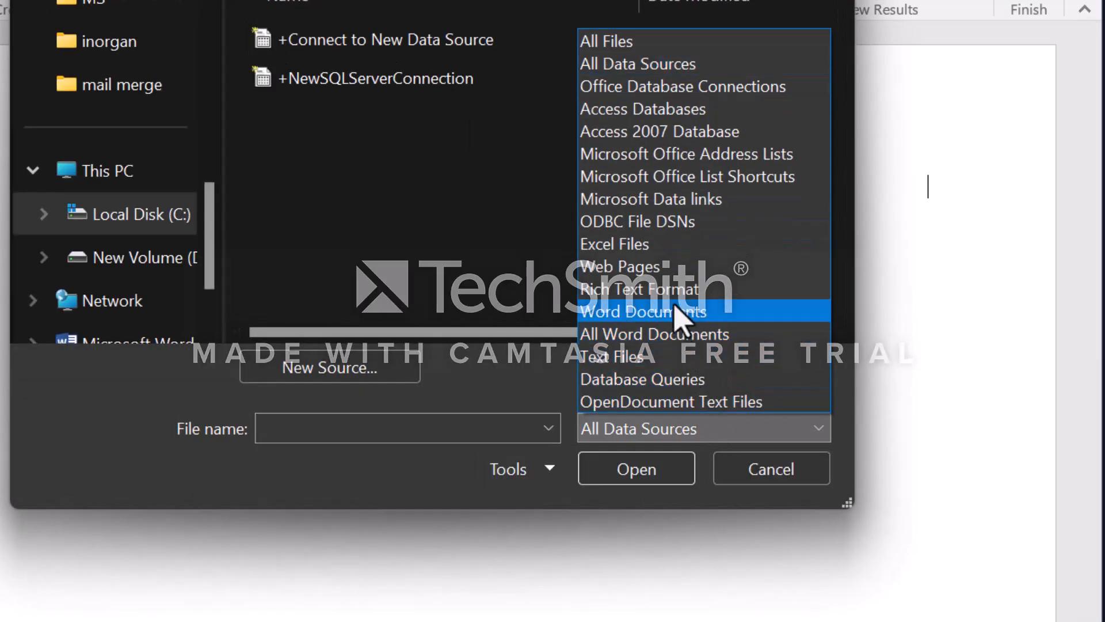
{"action": "left_click", "coordinate": [654, 248]}
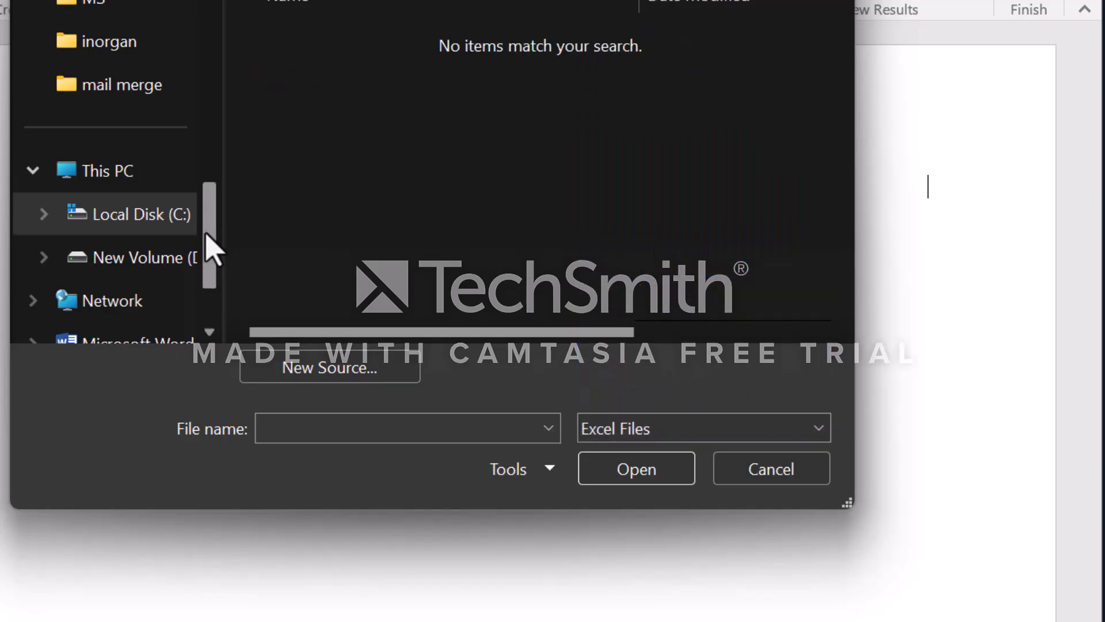
{"action": "left_click", "coordinate": [148, 86]}
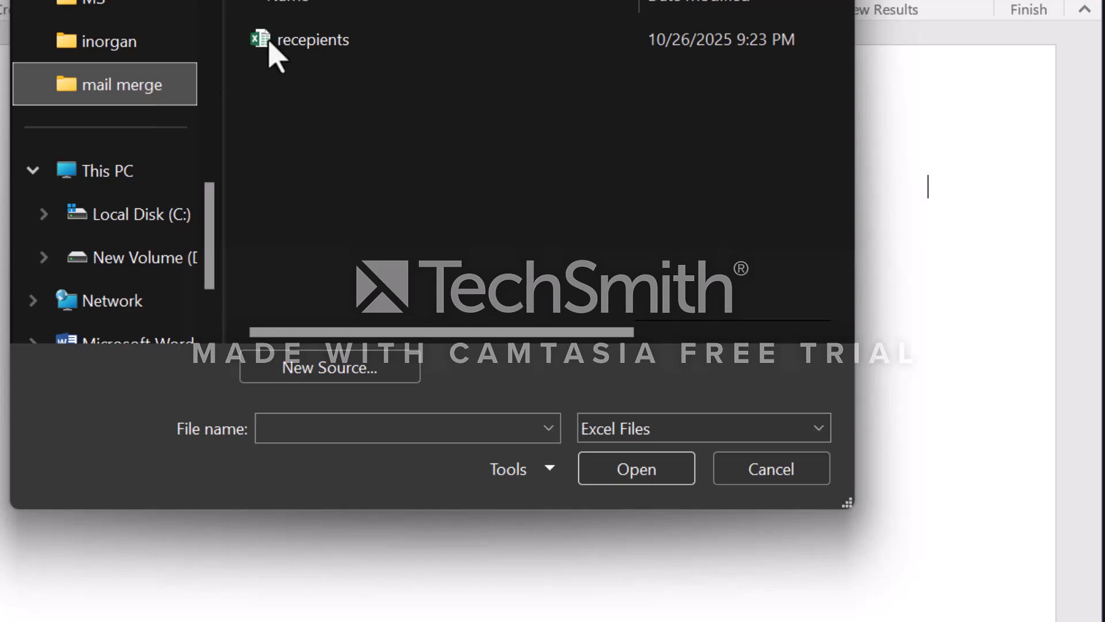
{"action": "left_click", "coordinate": [405, 51]}
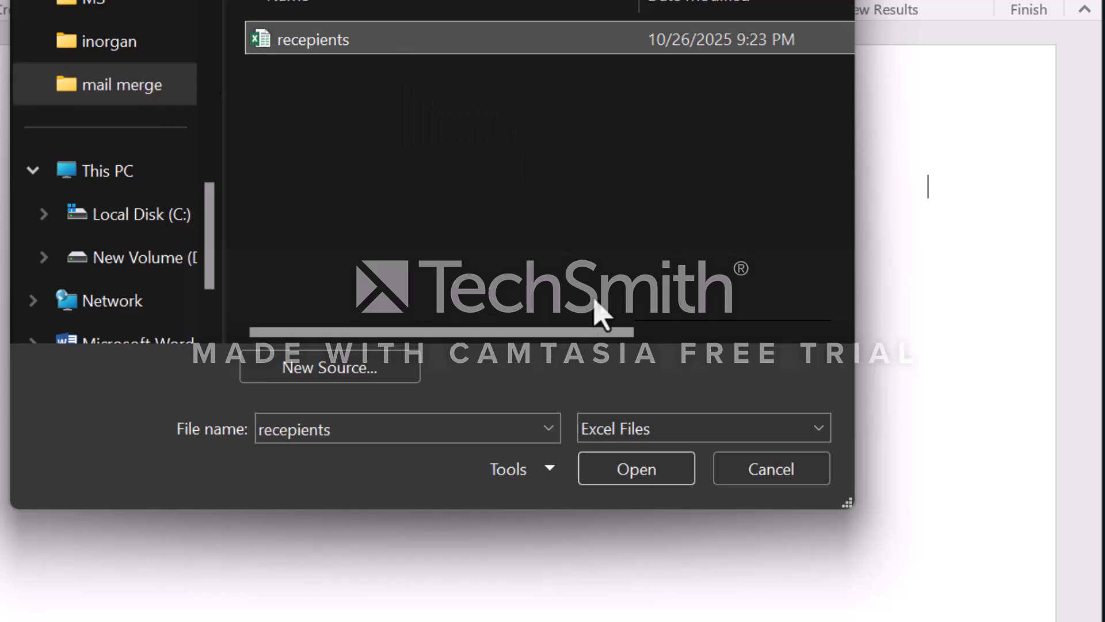
{"action": "left_click", "coordinate": [645, 474]}
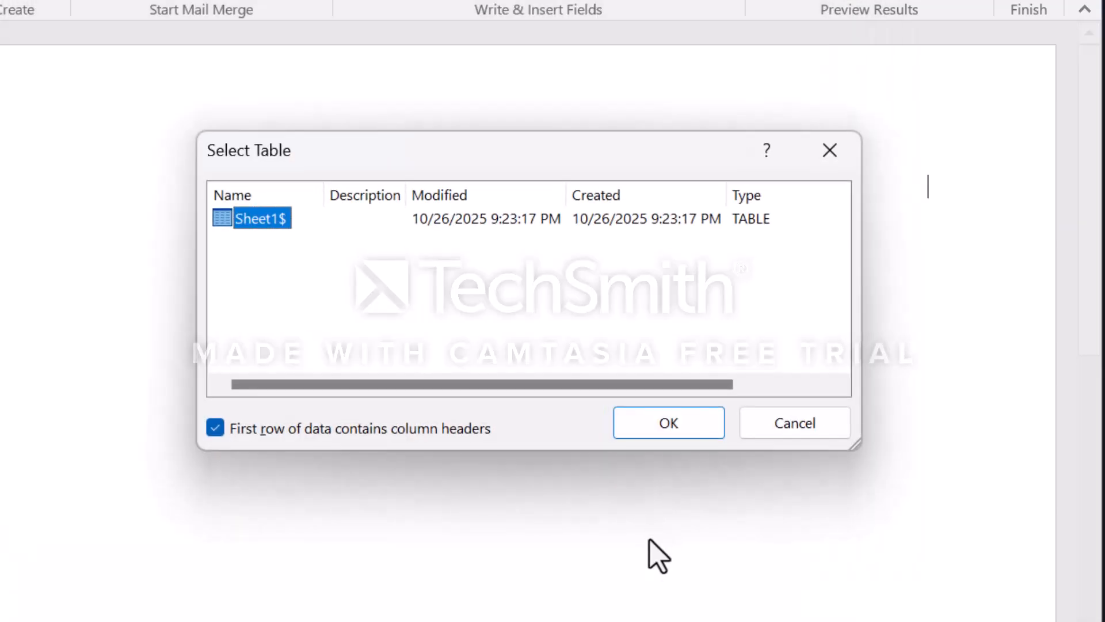
{"action": "left_click", "coordinate": [670, 423]}
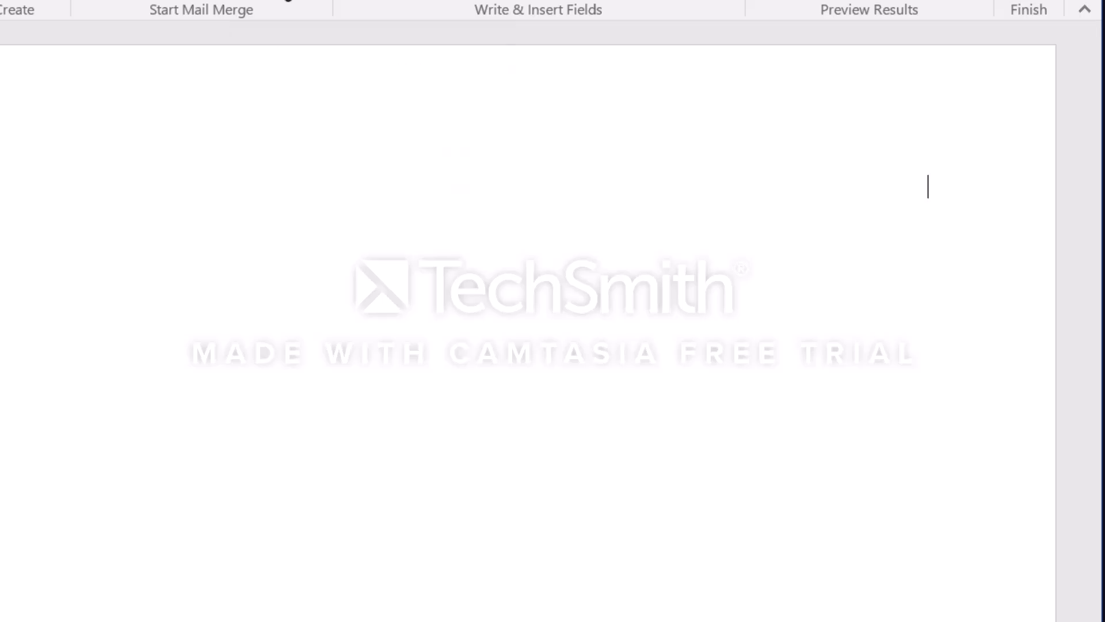
{"action": "left_click", "coordinate": [277, 0]}
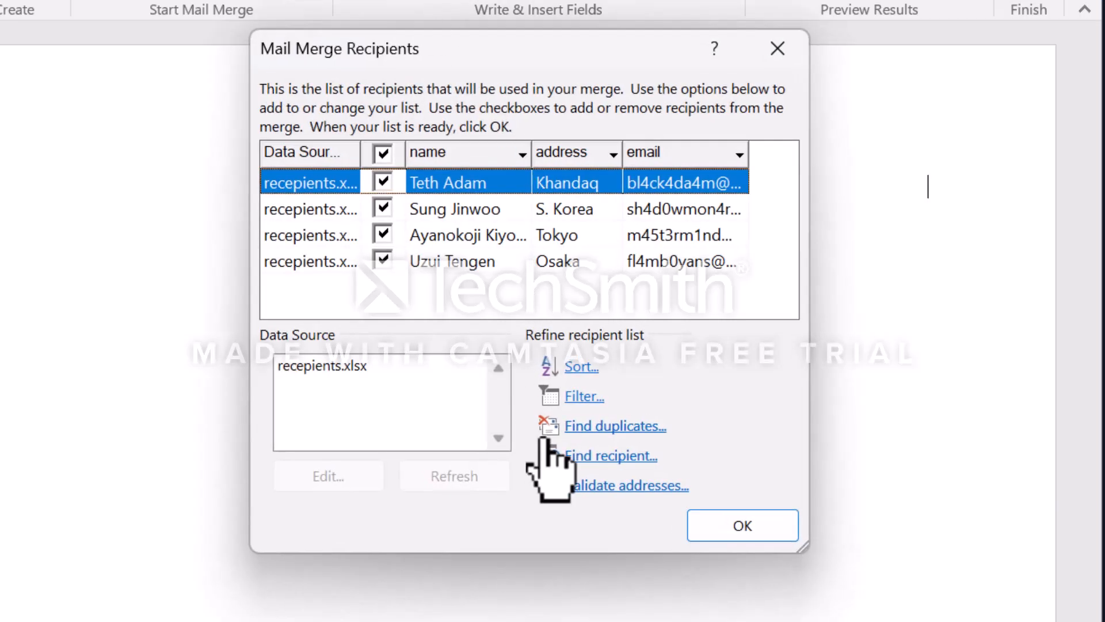
{"action": "left_click", "coordinate": [778, 49]}
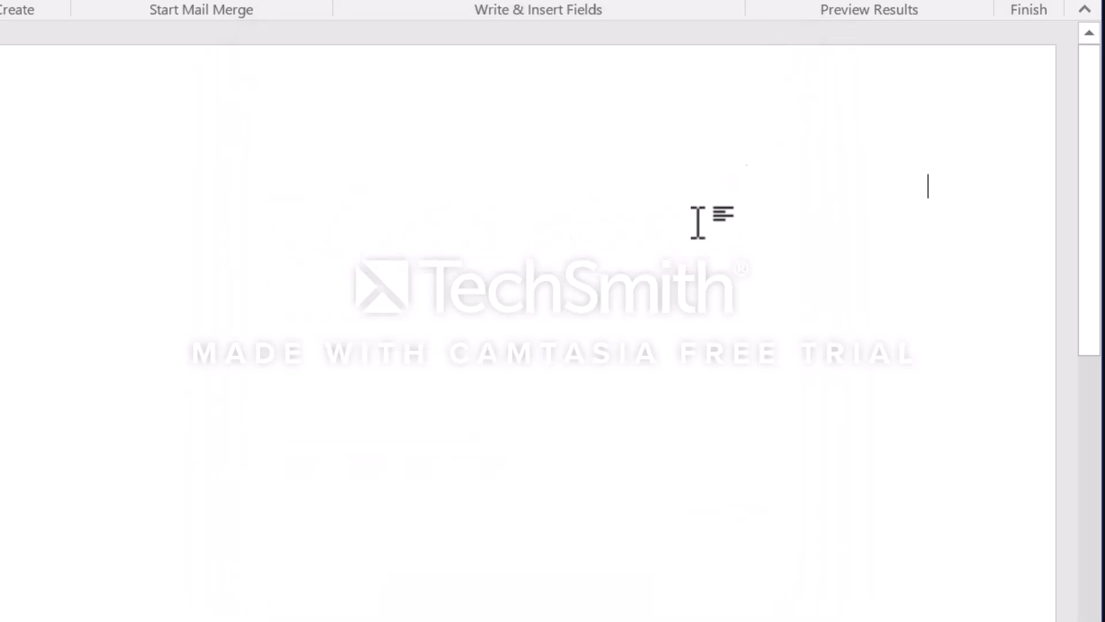
Insert the address merge field on the right-aligned first line.
{"action": "left_click", "coordinate": [583, 2]}
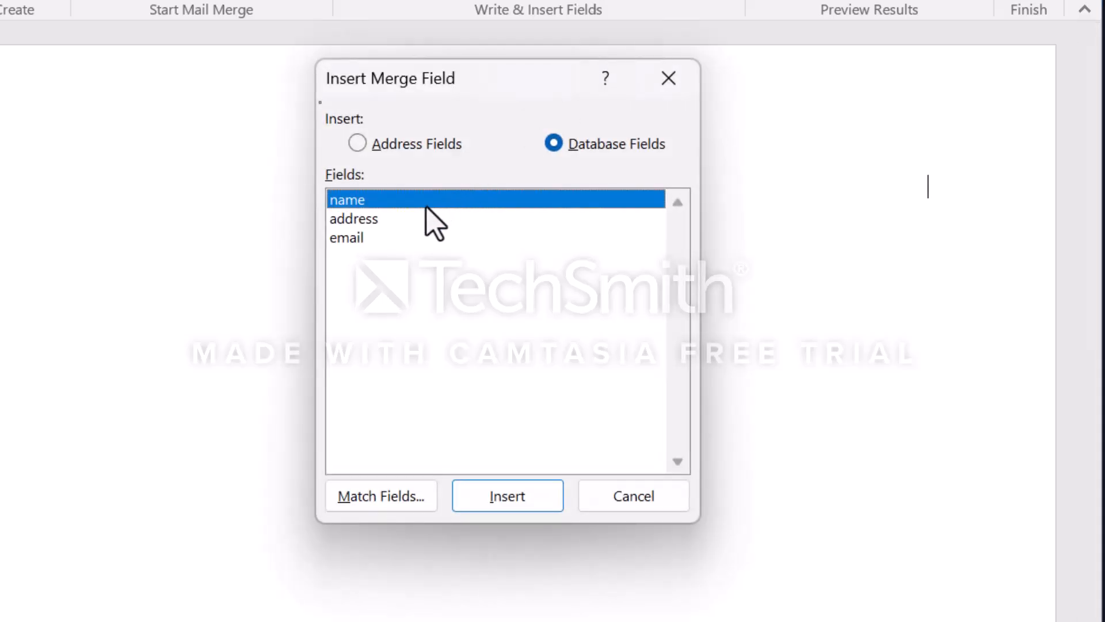
{"action": "left_click", "coordinate": [411, 224]}
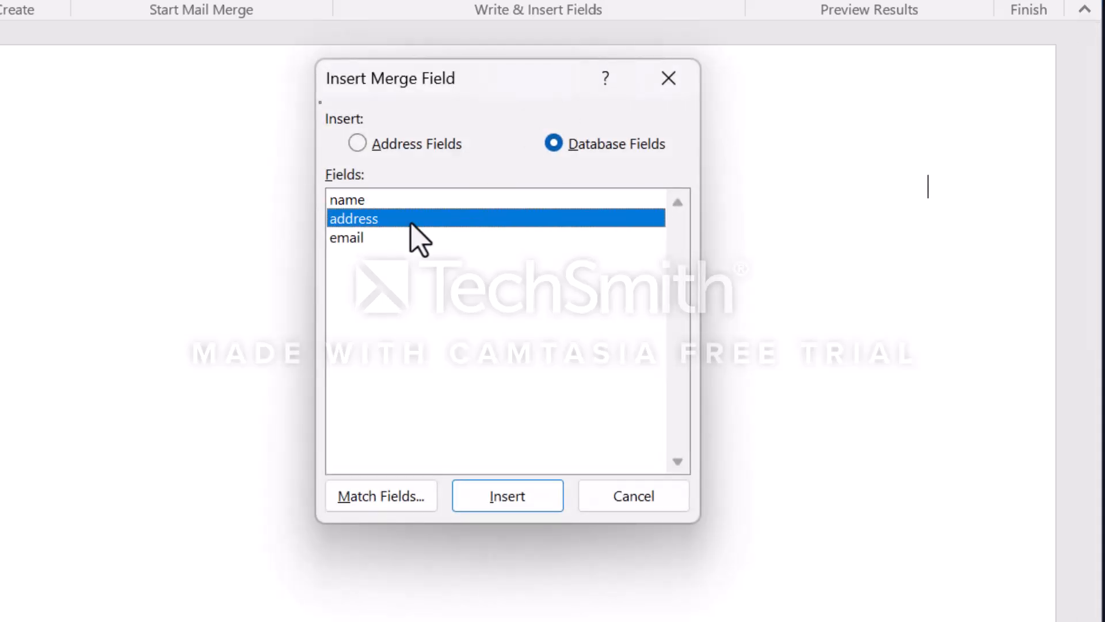
{"action": "left_click", "coordinate": [518, 499]}
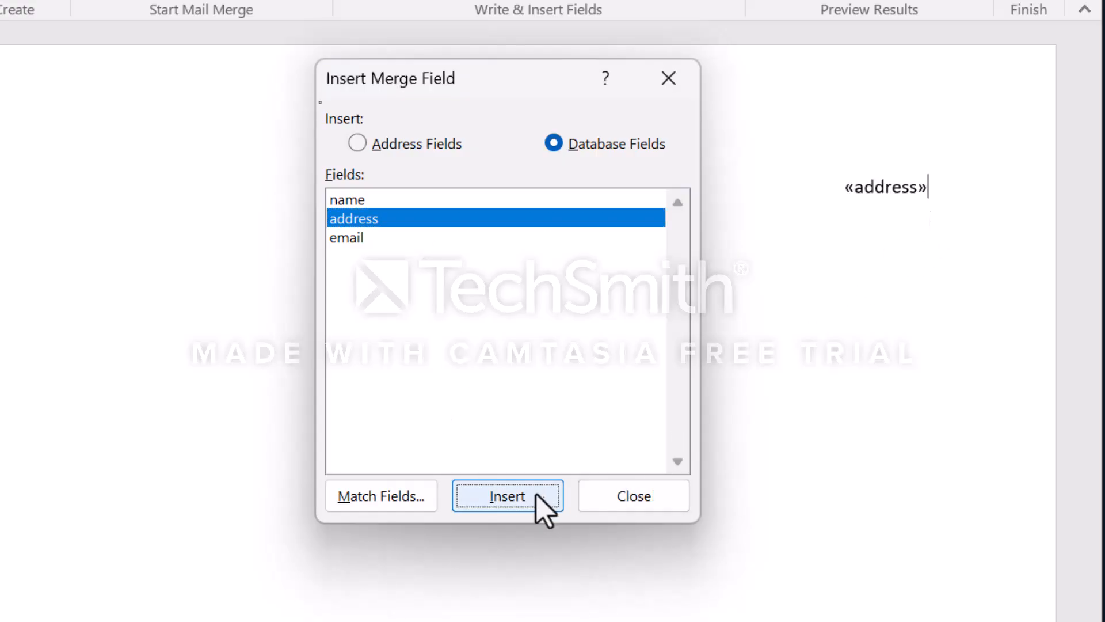
{"action": "left_click", "coordinate": [616, 491]}
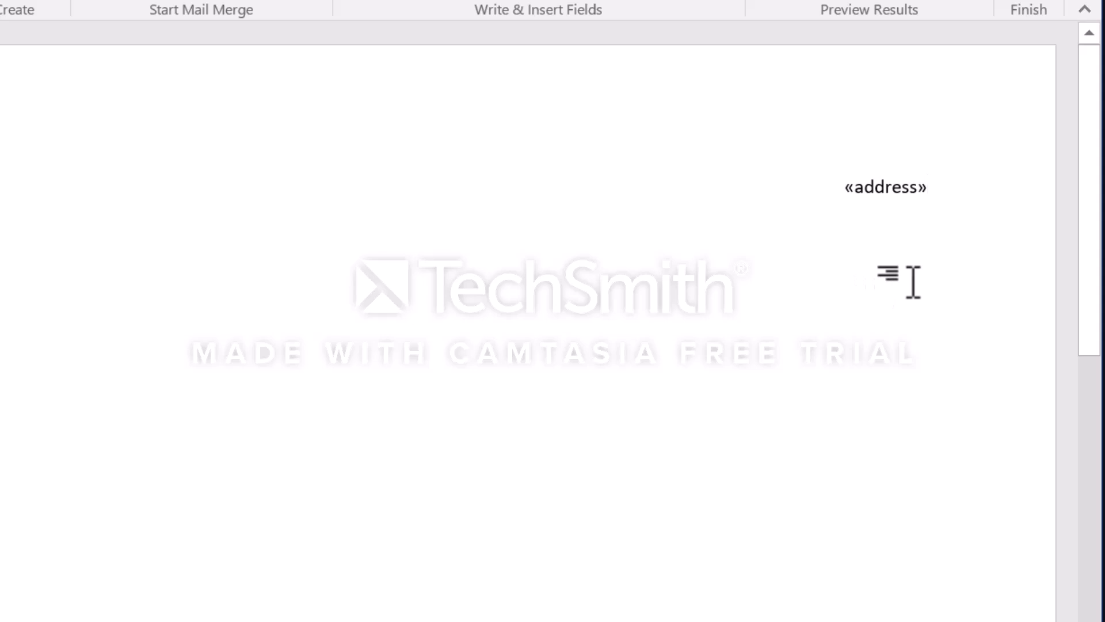
Insert the name merge field on a new left-aligned line below the address field.
{"action": "key", "text": "Return"}
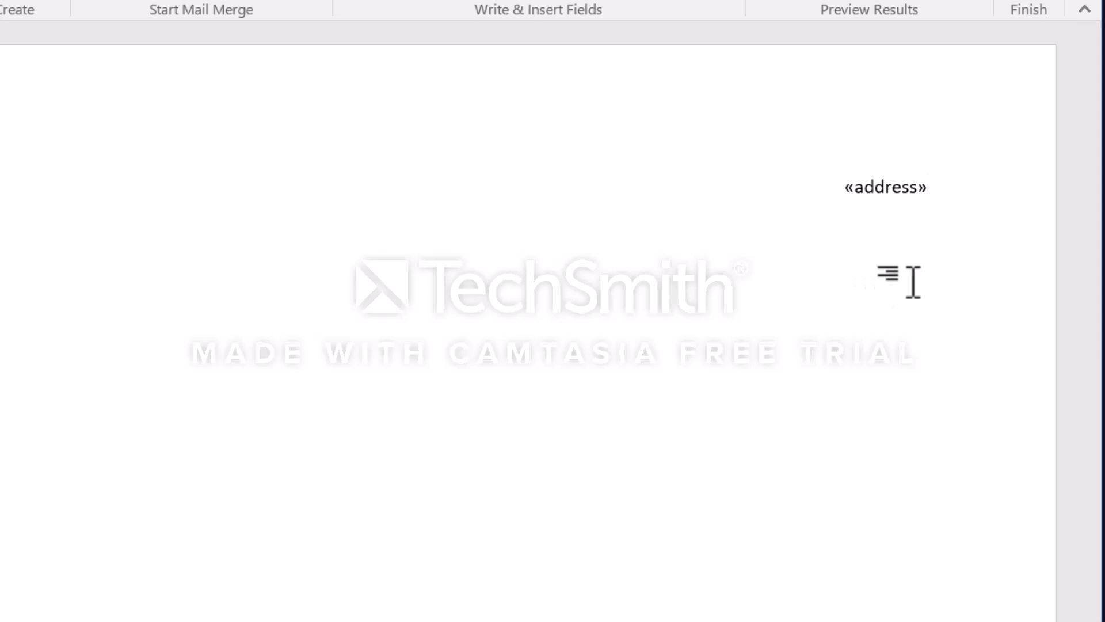
{"action": "key", "text": "ctrl+l"}
{"action": "left_click", "coordinate": [545, 0]}
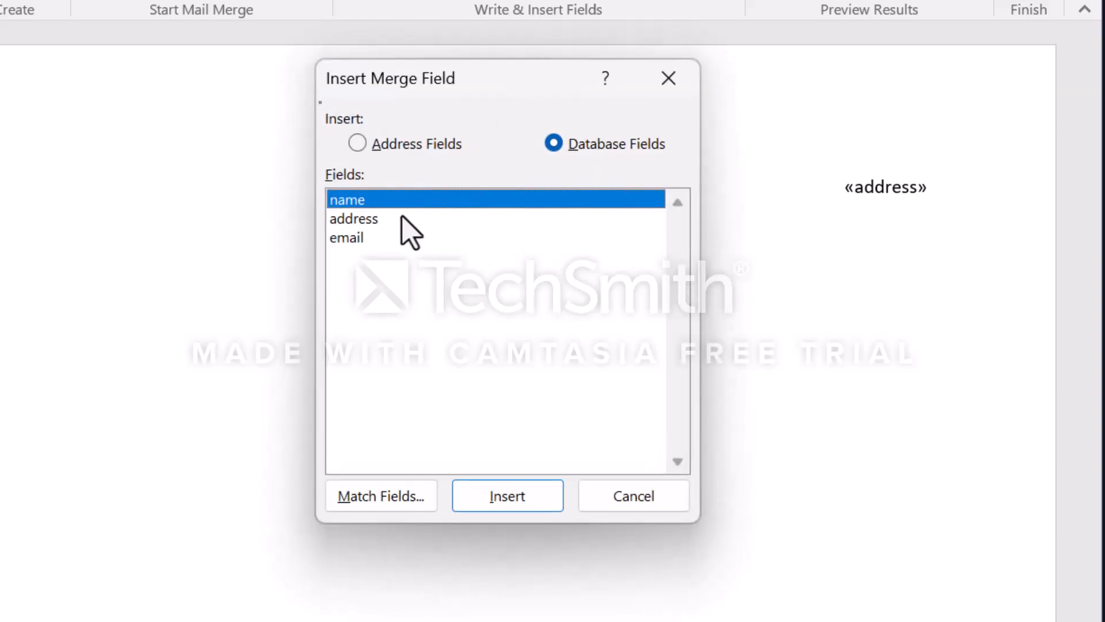
{"action": "left_click", "coordinate": [533, 486]}
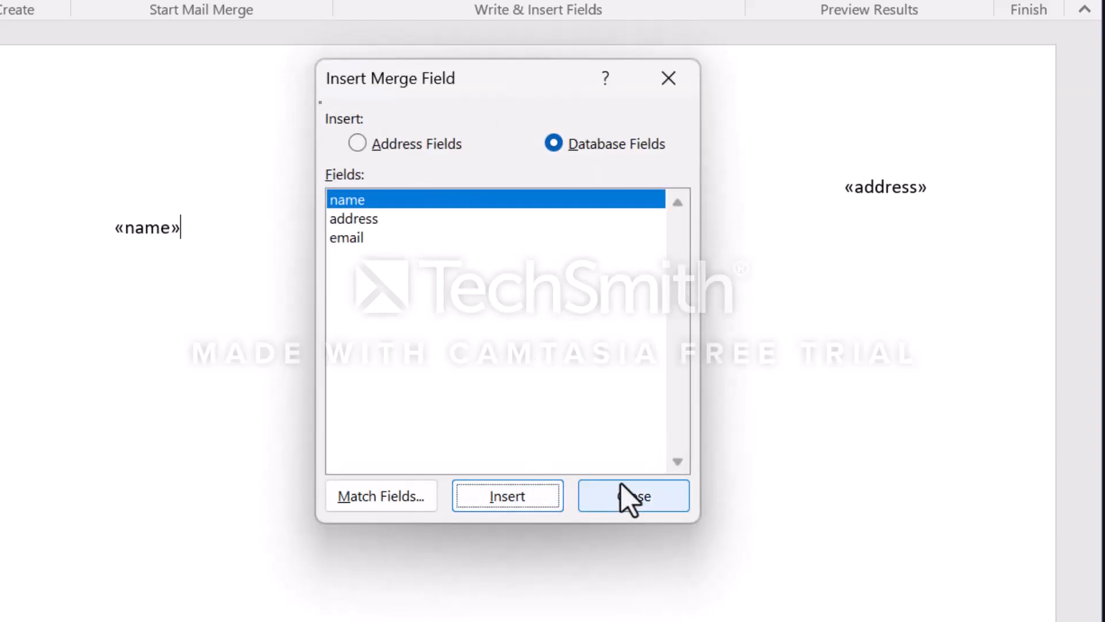
{"action": "left_click", "coordinate": [643, 494]}
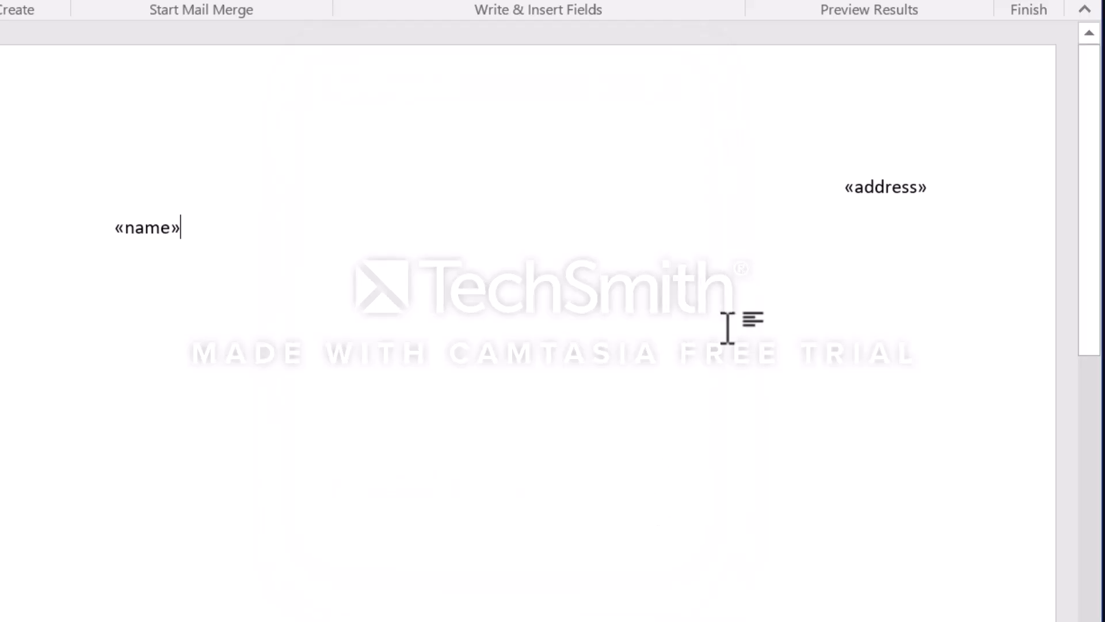
Insert the email merge field three lines below the name field.
{"action": "key", "text": "Return"}
{"action": "key", "text": "Return"}
{"action": "key", "text": "Return"}
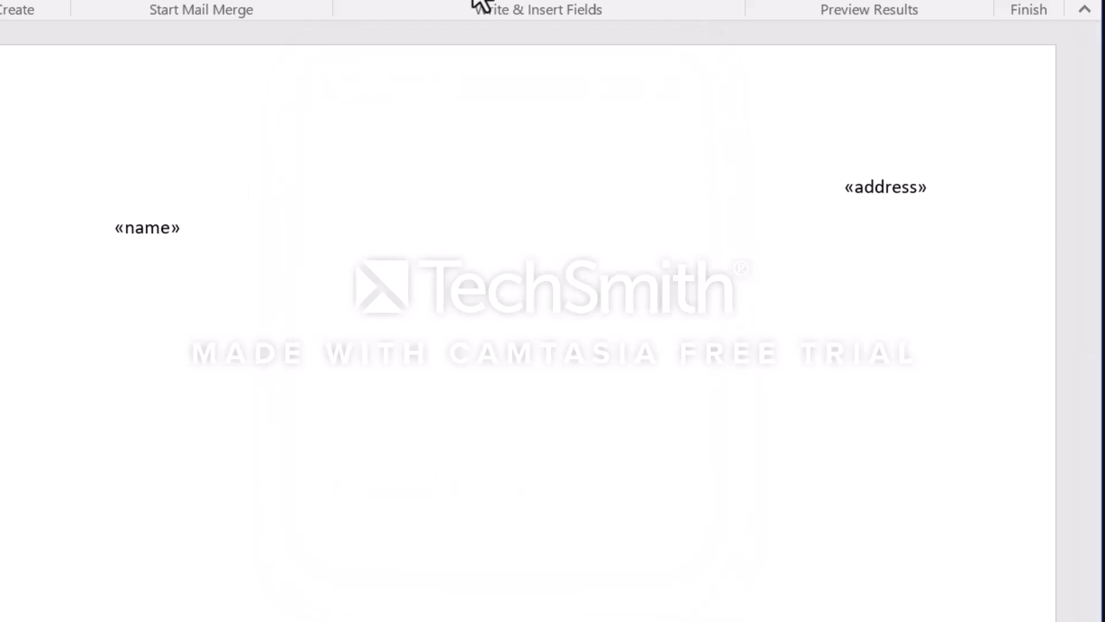
{"action": "left_click", "coordinate": [483, 4]}
{"action": "left_click", "coordinate": [418, 239]}
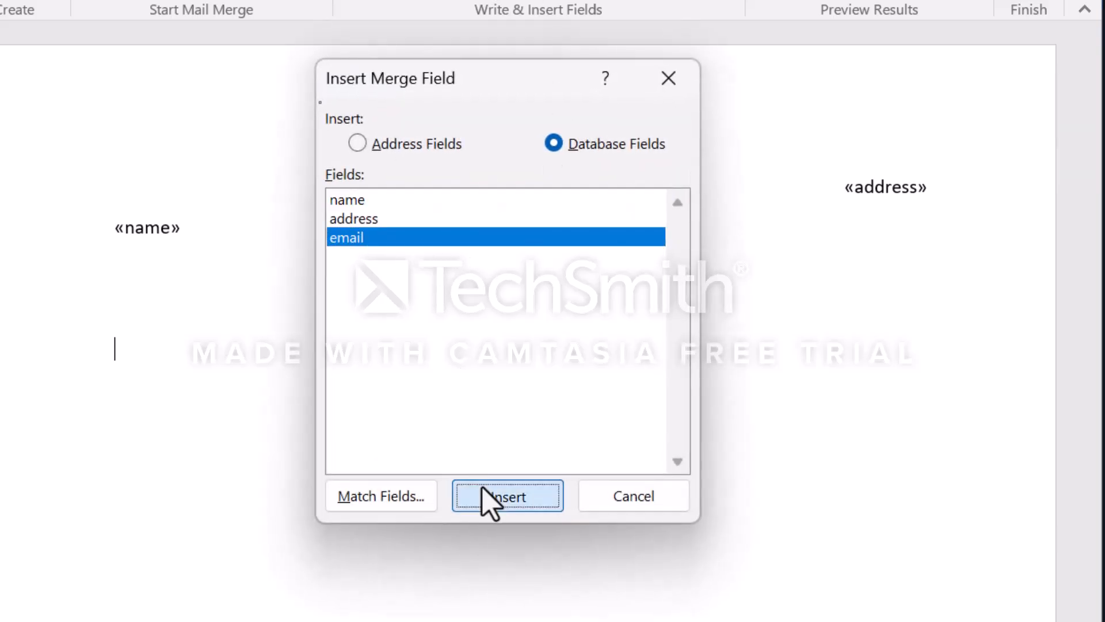
{"action": "left_click", "coordinate": [487, 501]}
{"action": "left_click", "coordinate": [632, 504]}
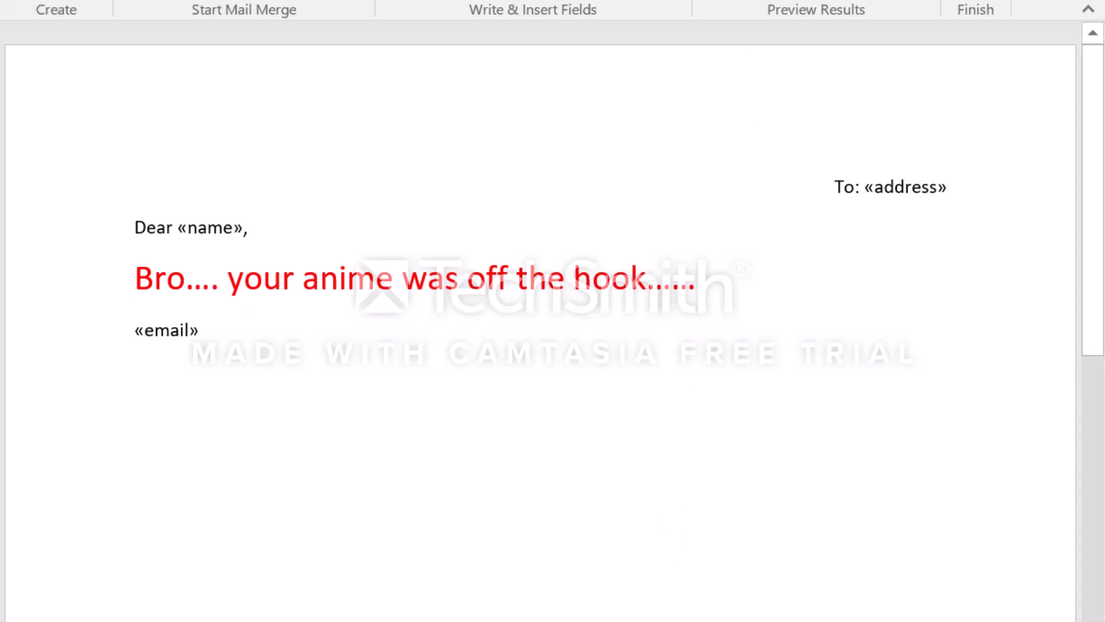
Preview the merged letter with the recipient data filled in.
{"action": "key", "text": "alt+shift+k"}
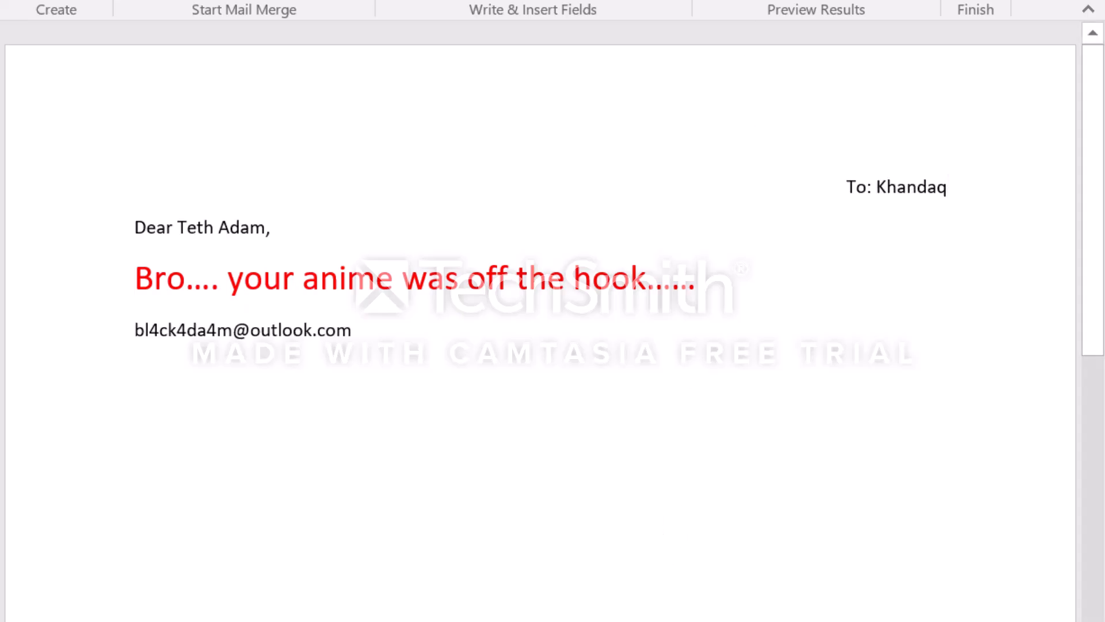
Page back and forth through the recipients' letter previews, ending on the letter addressed to Osaka.
{"action": "key", "text": "alt+m"}
{"action": "key", "text": "x"}
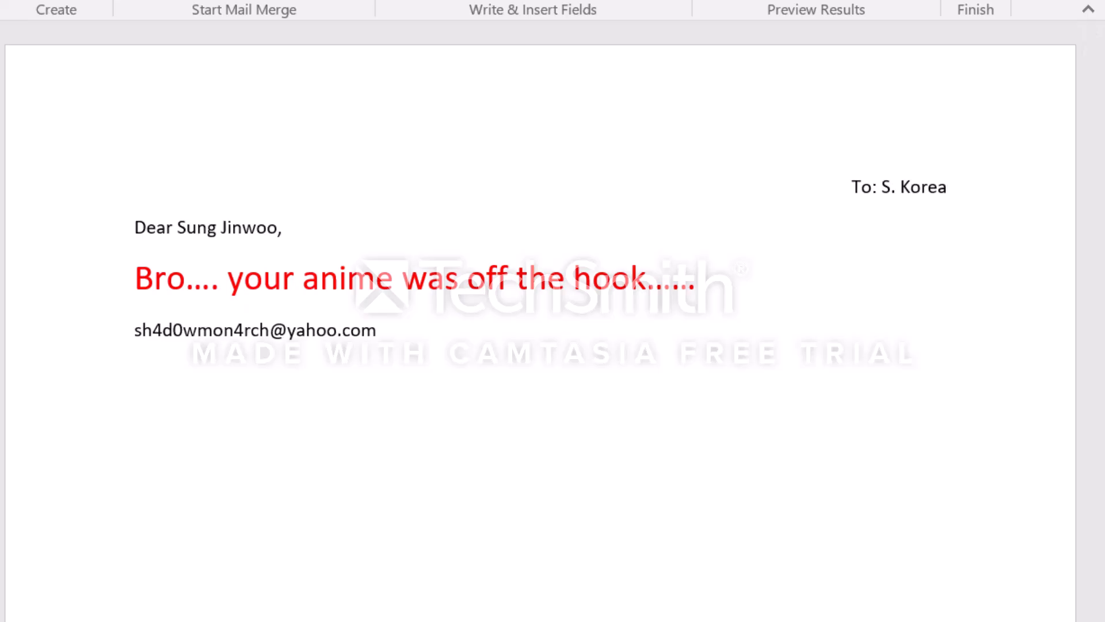
{"action": "left_click", "coordinate": [817, 1]}
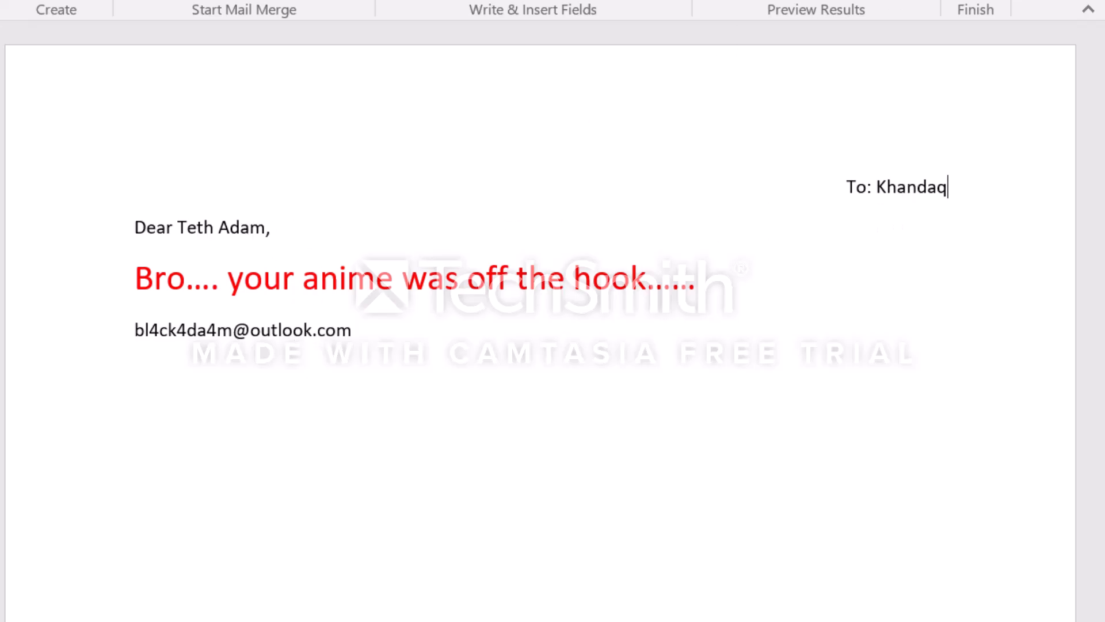
{"action": "left_click", "coordinate": [884, 0]}
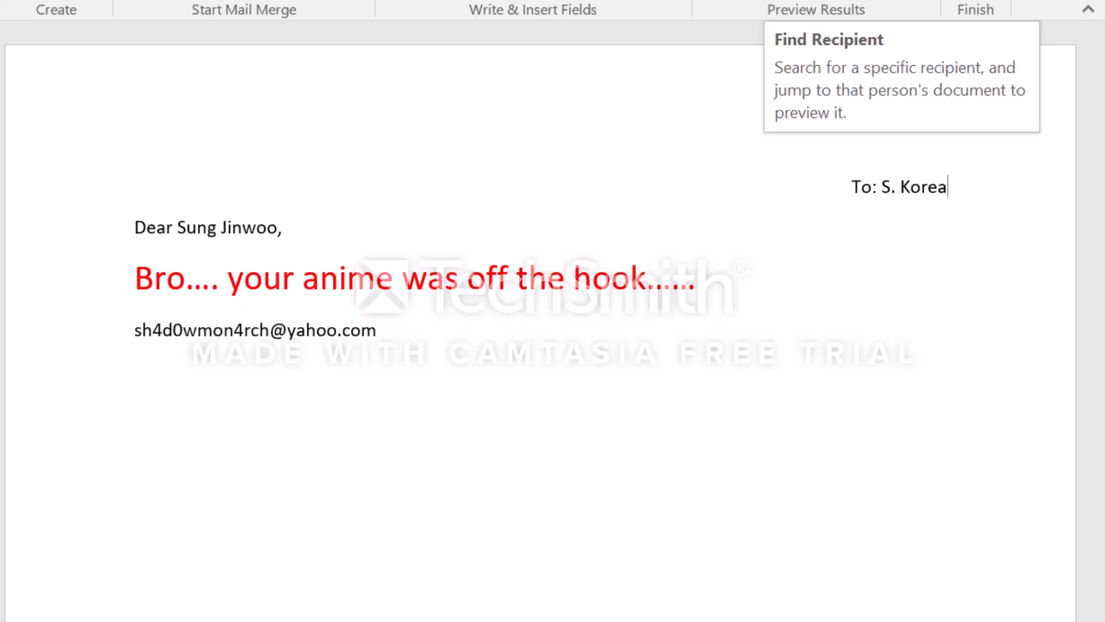
{"action": "left_click", "coordinate": [884, 0]}
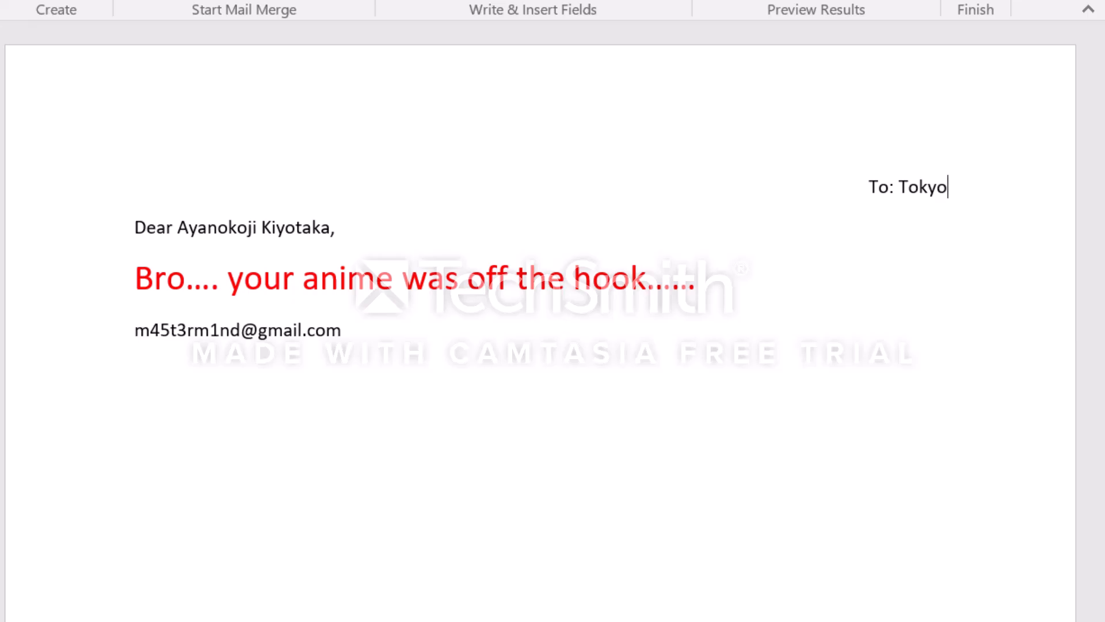
{"action": "left_click", "coordinate": [884, 0]}
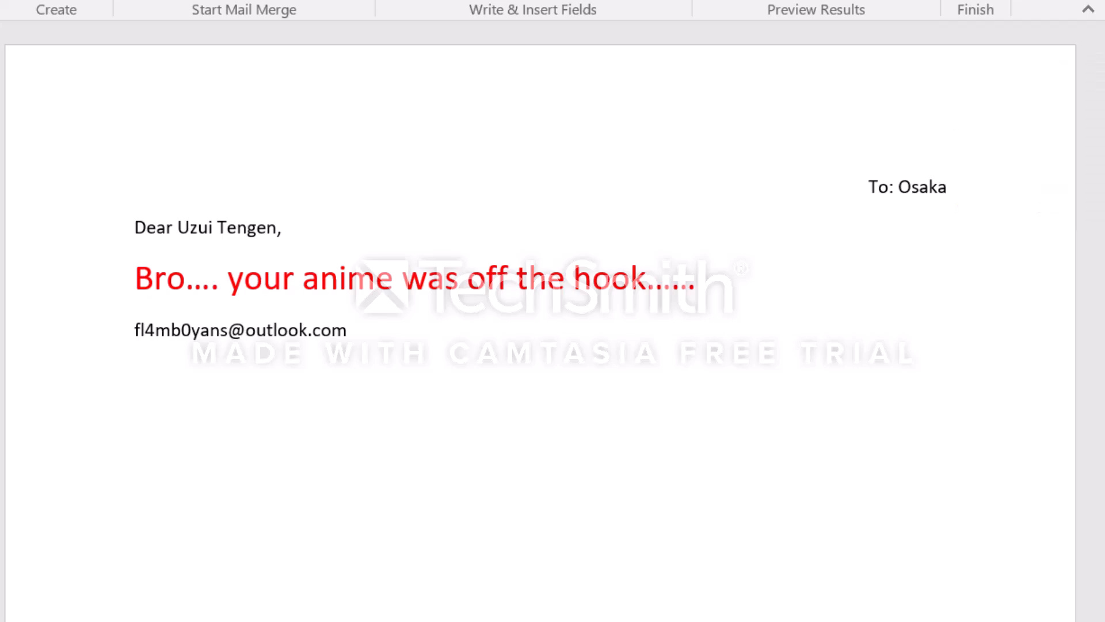
Merge the recipients' letters into a new document for individual editing, and close that document without saving it.
{"action": "left_click", "coordinate": [973, 2]}
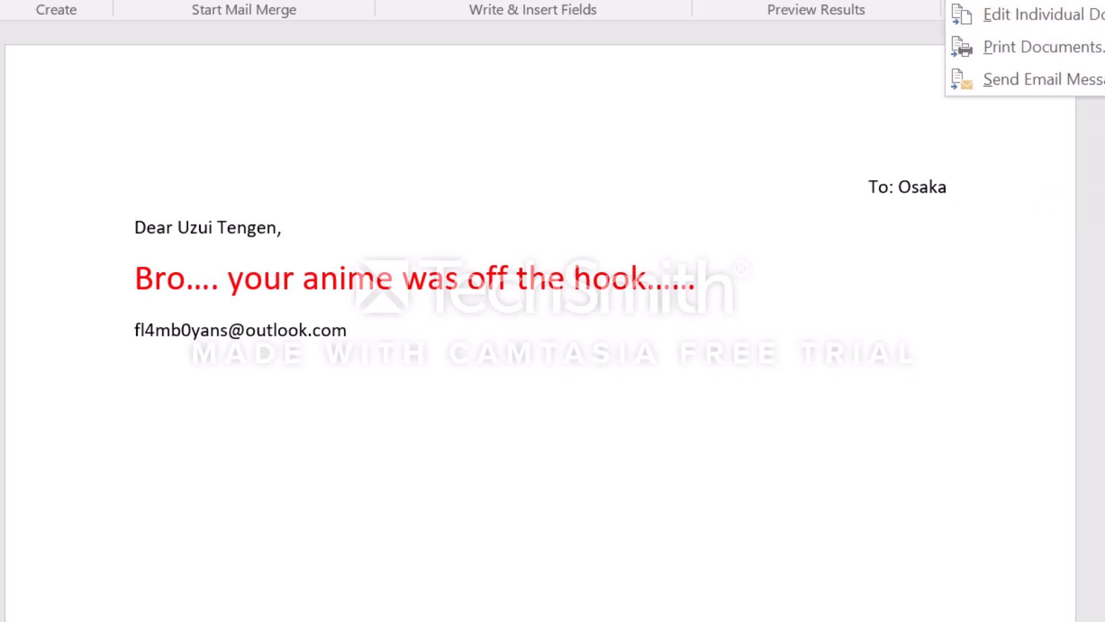
{"action": "left_click", "coordinate": [996, 23]}
{"action": "left_click", "coordinate": [526, 380]}
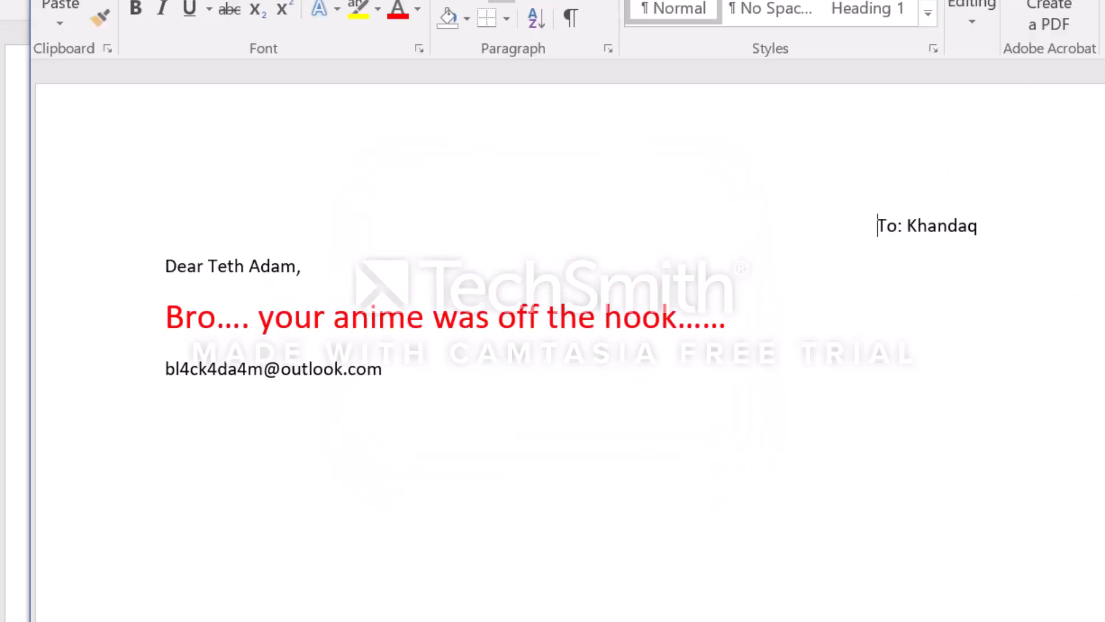
{"action": "key", "text": "alt+F4"}
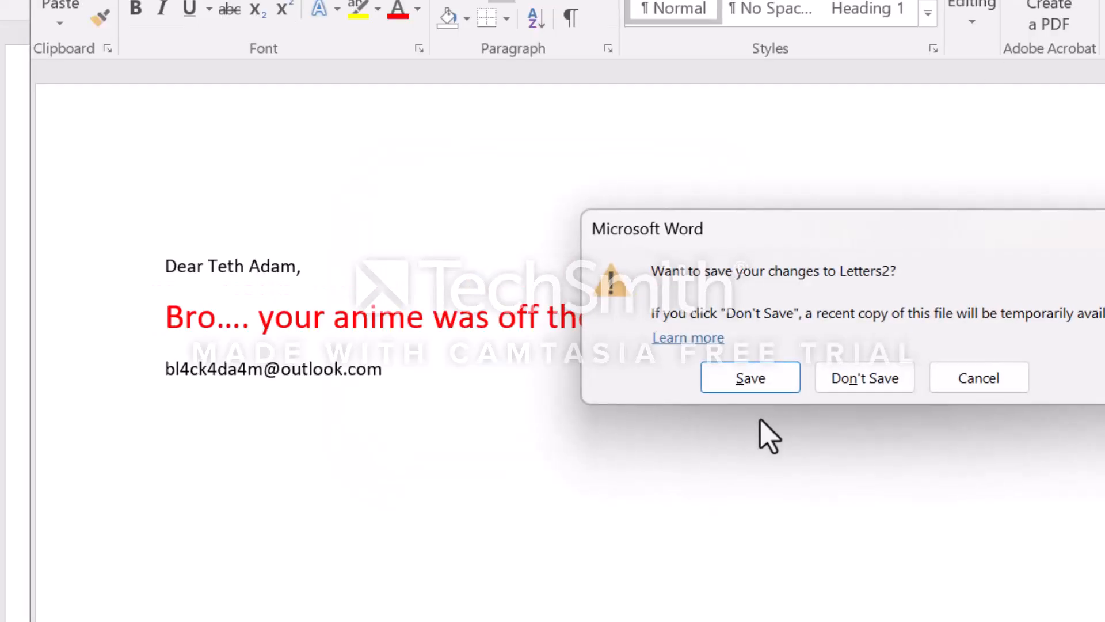
{"action": "left_click", "coordinate": [837, 380]}
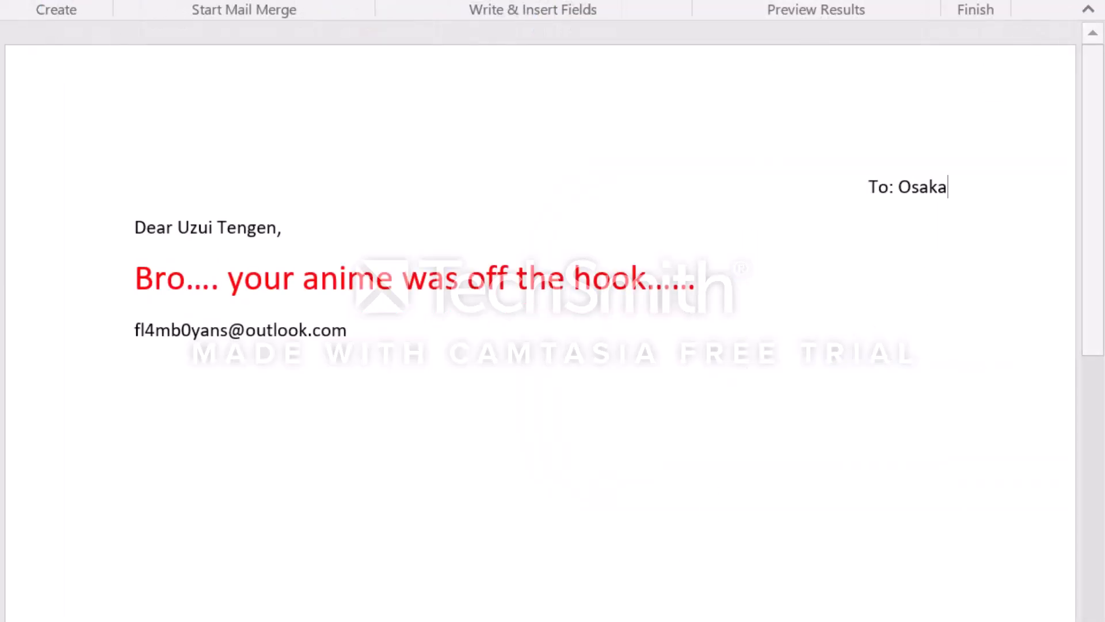